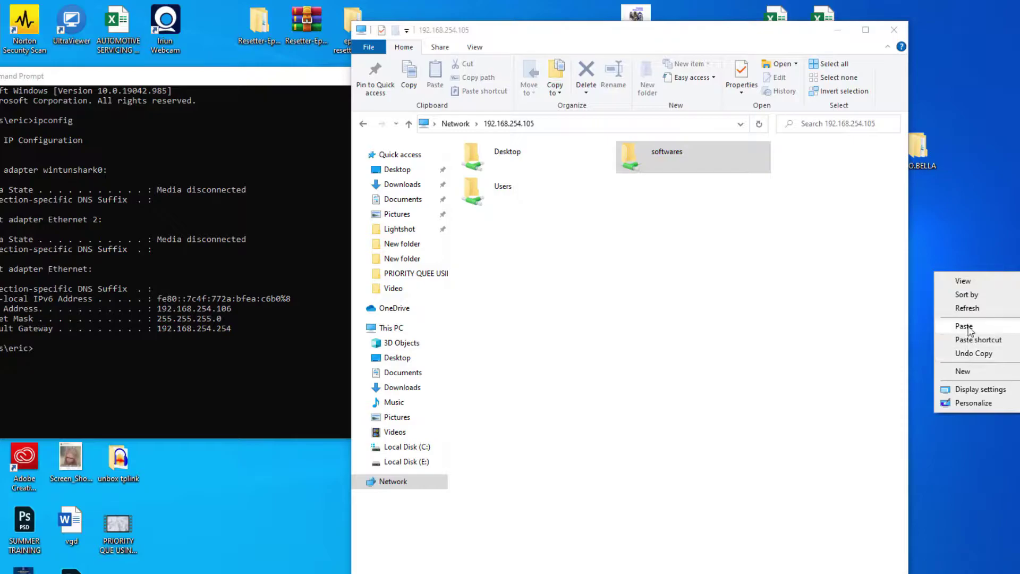
Paste the softwares folder onto the desktop and expand the copy dialog's More details speed graph.
{"action": "left_click", "coordinate": [968, 328]}
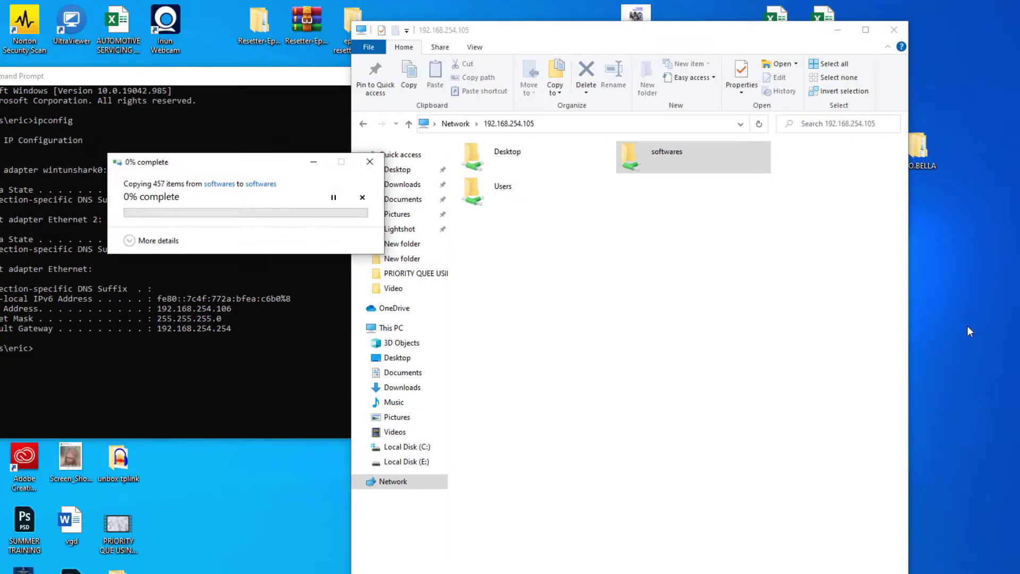
{"action": "left_click", "coordinate": [159, 241]}
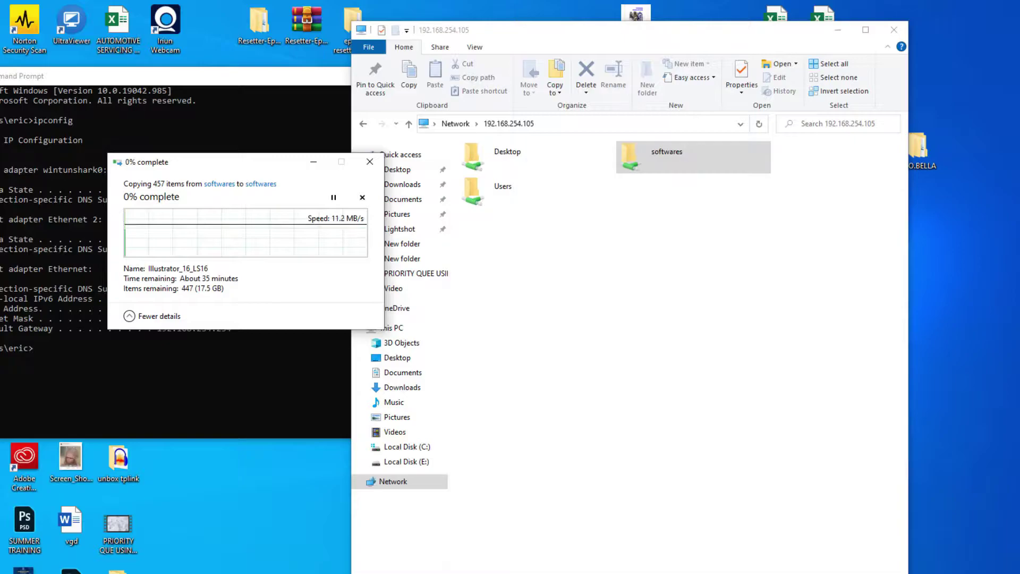
Centre the copy progress window over Explorer and bring up the taskbar menu for Task Manager.
{"action": "left_click_drag", "start_coordinate": [258, 168], "coordinate": [673, 256]}
{"action": "right_click", "coordinate": [623, 573]}
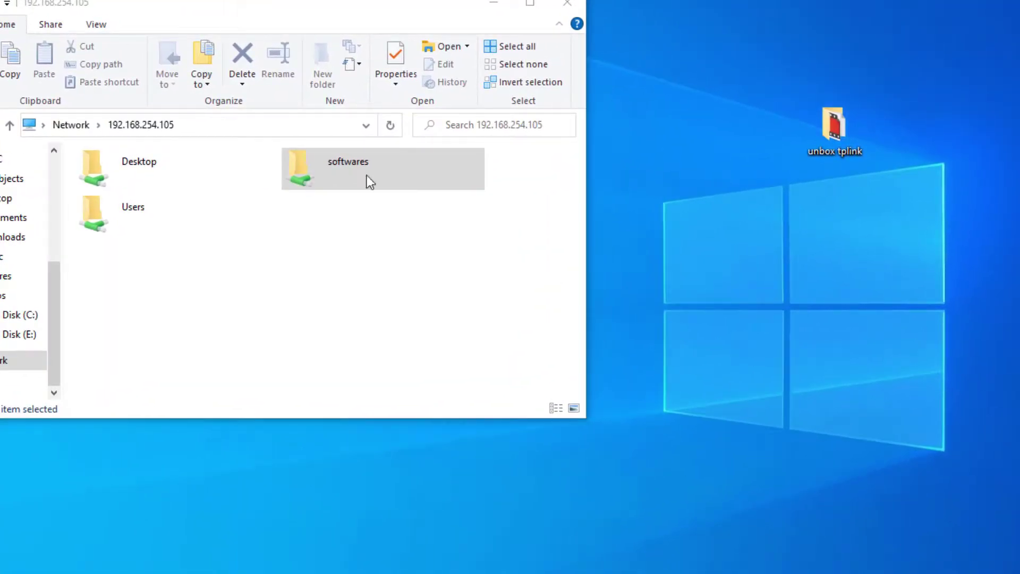
Copy the softwares folder and paste it onto the desktop, selecting the new folder.
{"action": "right_click", "coordinate": [351, 165]}
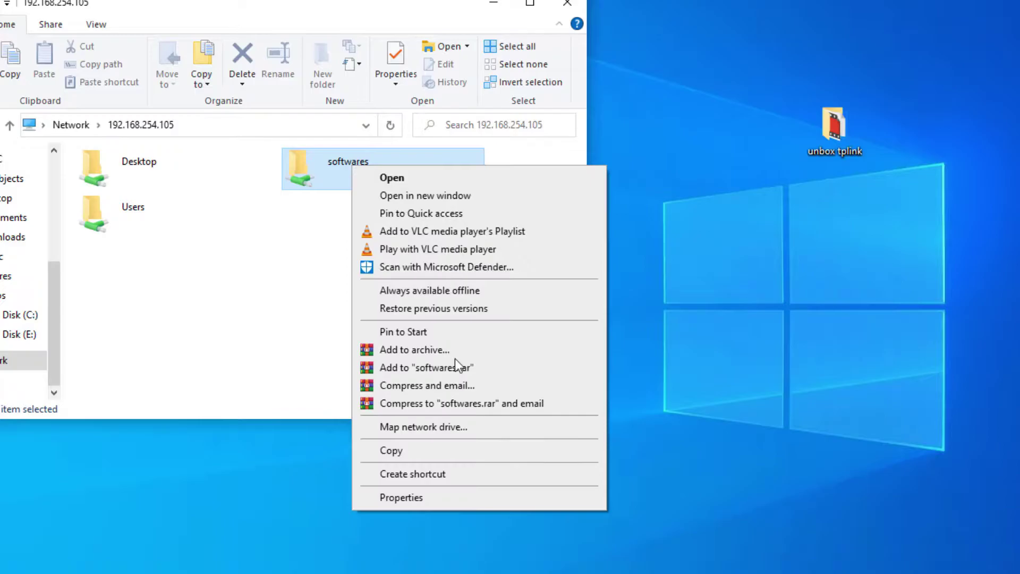
{"action": "left_click", "coordinate": [407, 457]}
{"action": "right_click", "coordinate": [664, 250]}
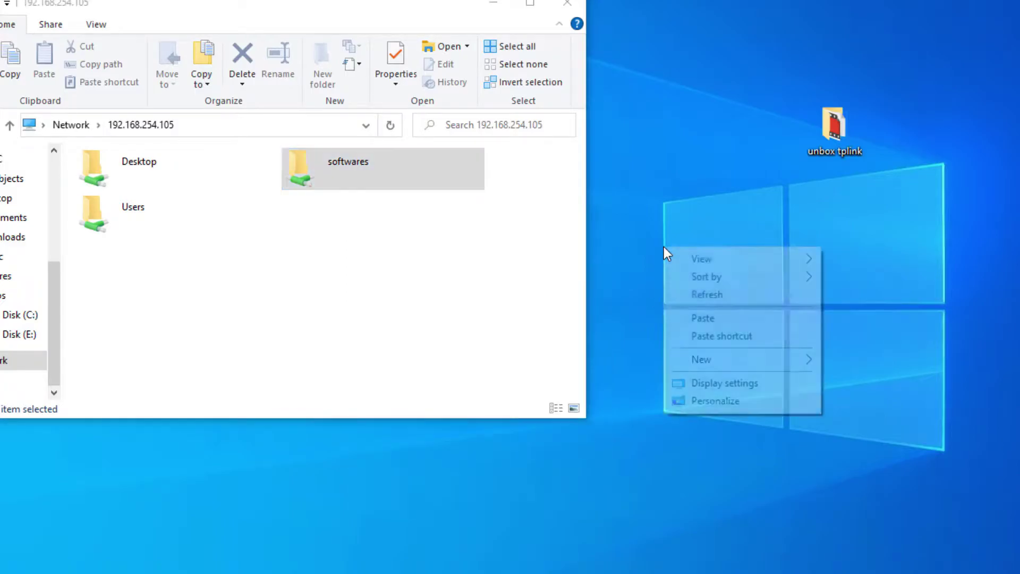
{"action": "left_click", "coordinate": [704, 319]}
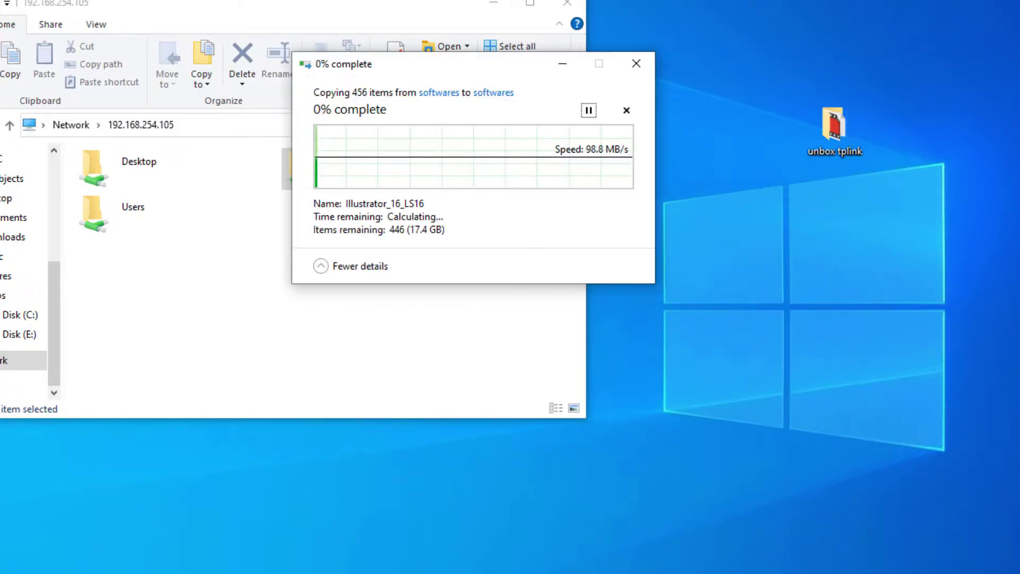
{"action": "left_click", "coordinate": [684, 295]}
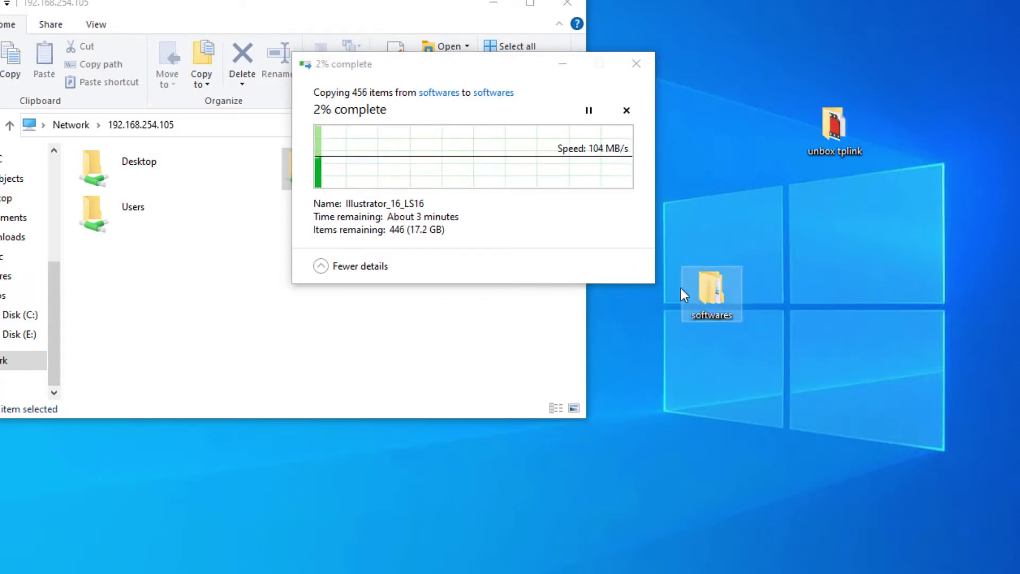
Collapse and re-expand the copy dialog's speed graph, then bring up the taskbar menu.
{"action": "right_click", "coordinate": [632, 573]}
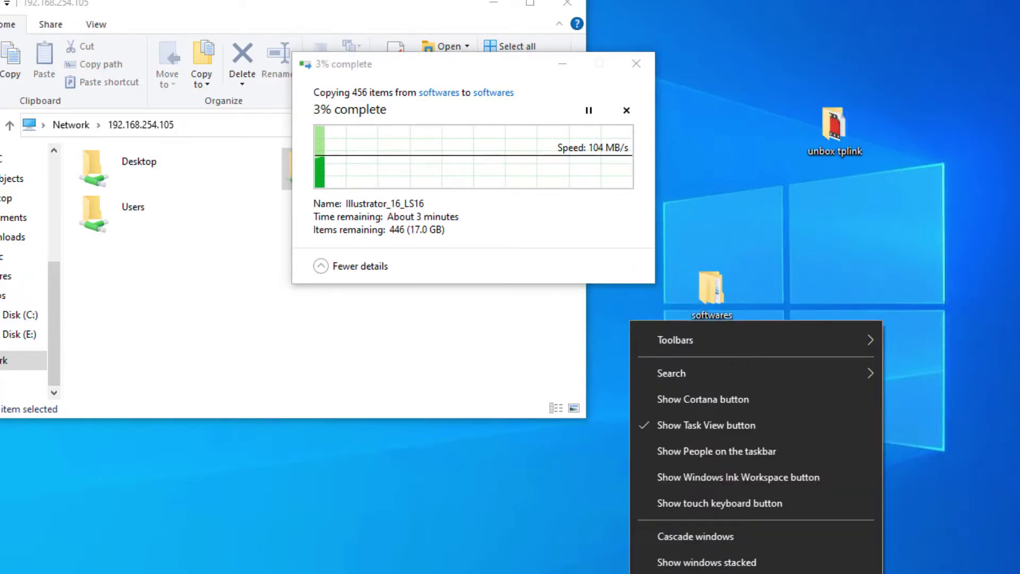
{"action": "left_click", "coordinate": [357, 267]}
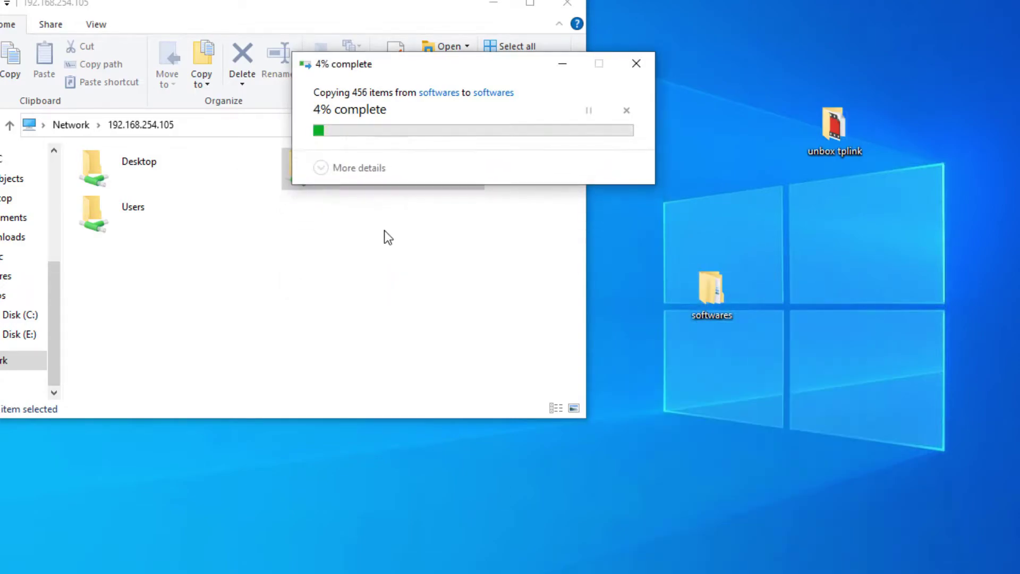
{"action": "left_click", "coordinate": [371, 171]}
{"action": "right_click", "coordinate": [773, 573]}
{"action": "right_click", "coordinate": [447, 572]}
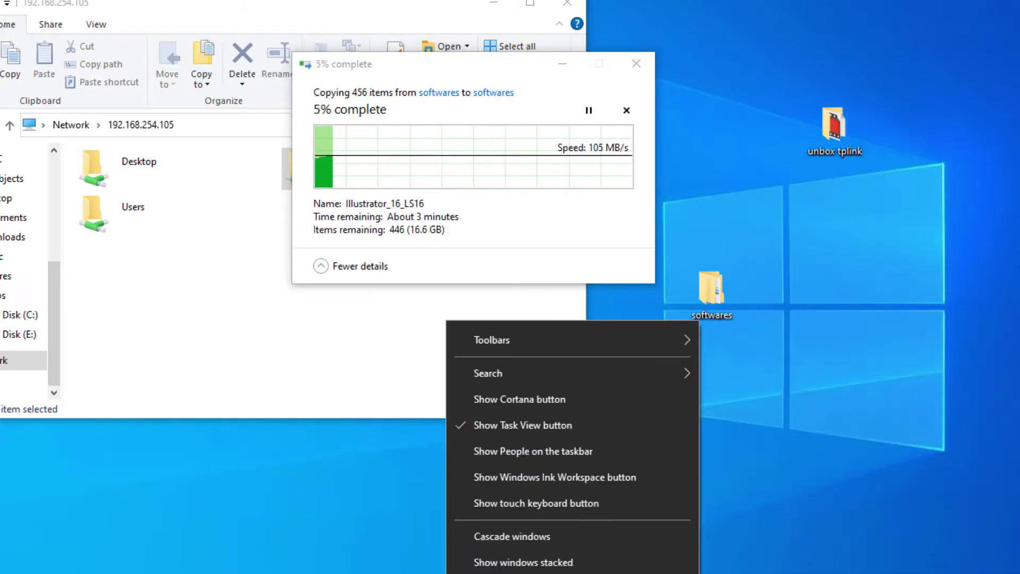
Show Task Manager's Ethernet graph (about 852 Mbps received) with the 92.1 MB/s copy dialog in front.
{"action": "left_click", "coordinate": [499, 573]}
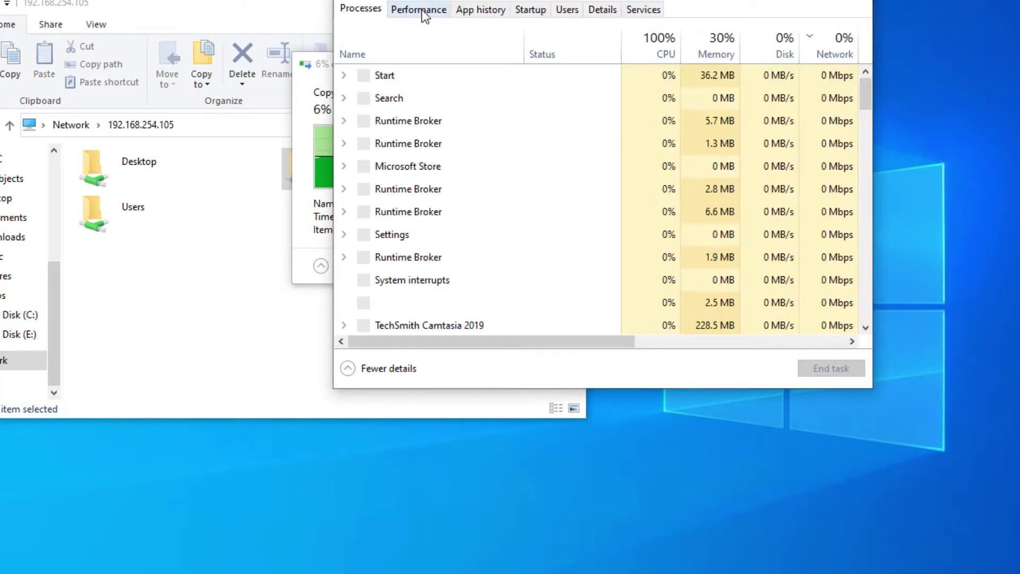
{"action": "left_click", "coordinate": [418, 9]}
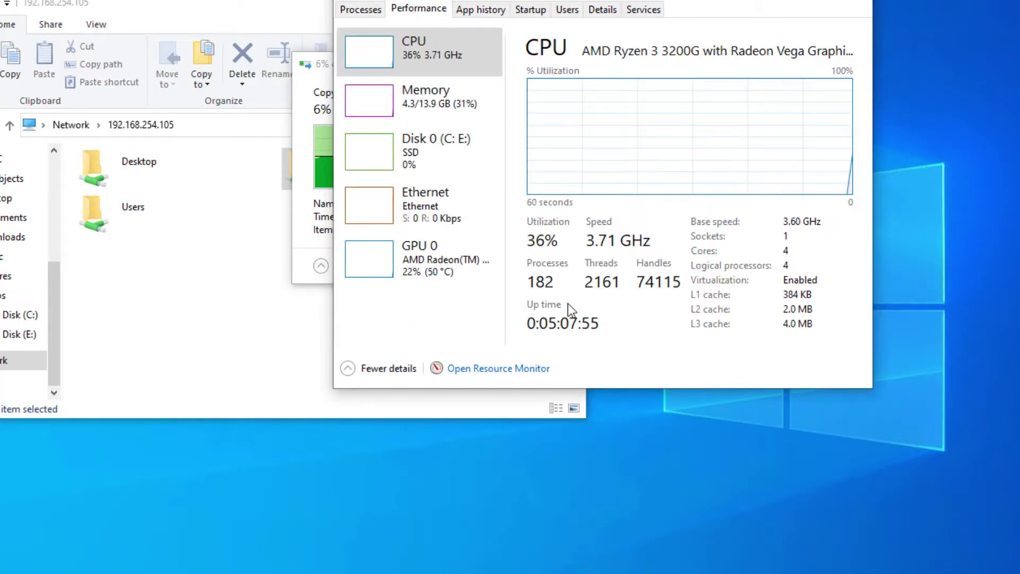
{"action": "left_click", "coordinate": [444, 207]}
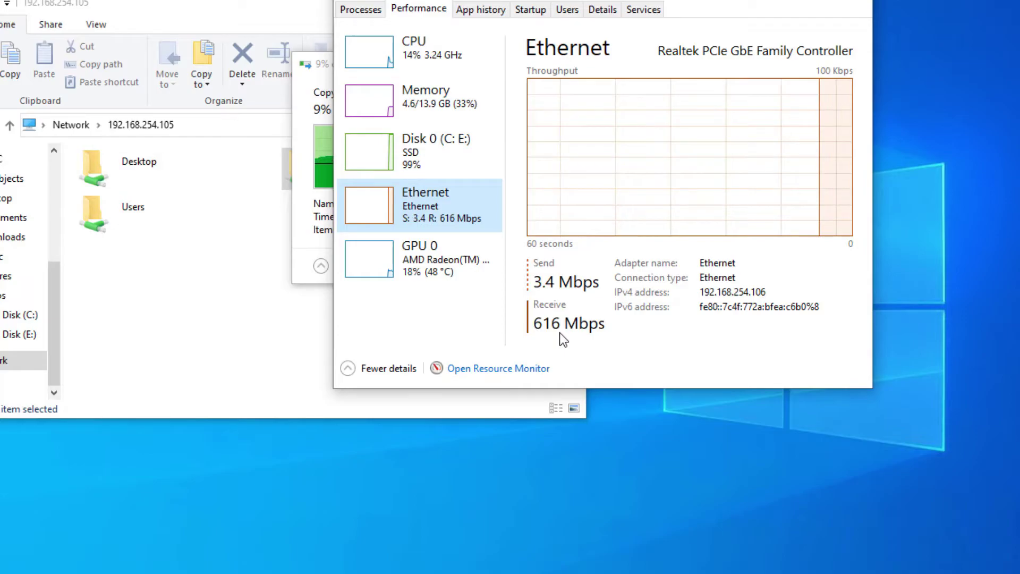
{"action": "mouse_move", "coordinate": [533, 1]}
{"action": "left_mouse_down"}
{"action": "mouse_move", "coordinate": [566, 31]}
{"action": "mouse_move", "coordinate": [547, 12]}
{"action": "left_mouse_up"}
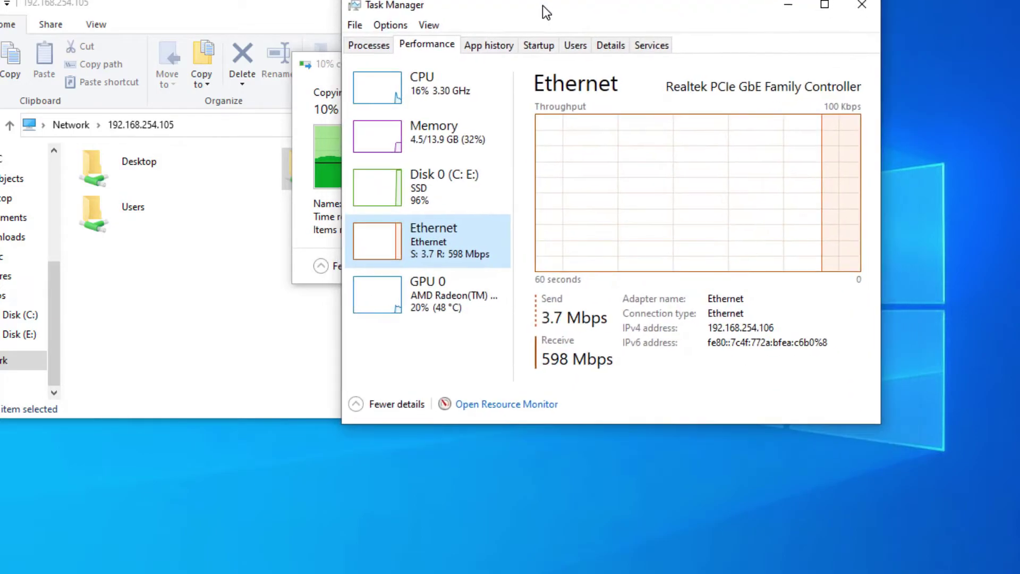
{"action": "left_click", "coordinate": [333, 77]}
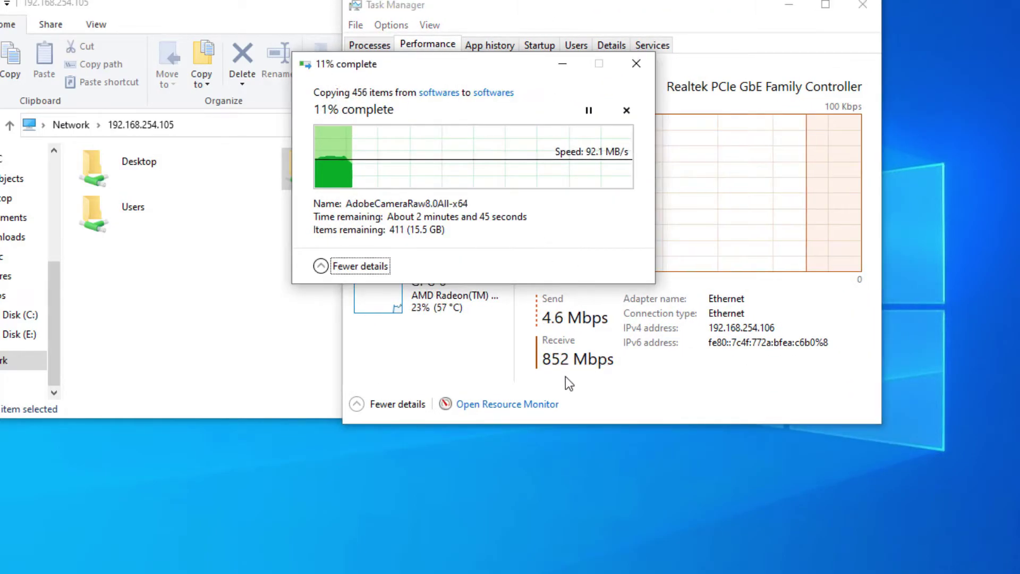